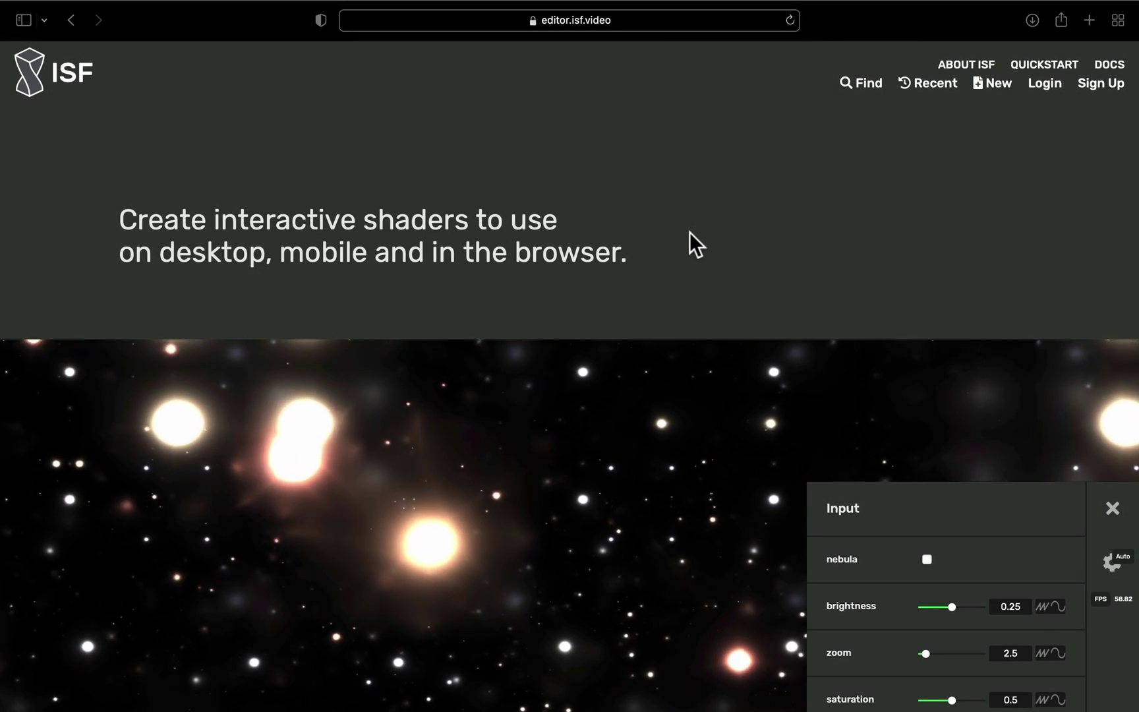
Open the Cosplay shader from the full ISF Editor shader catalogue.
scroll(690, 233, down, 2)
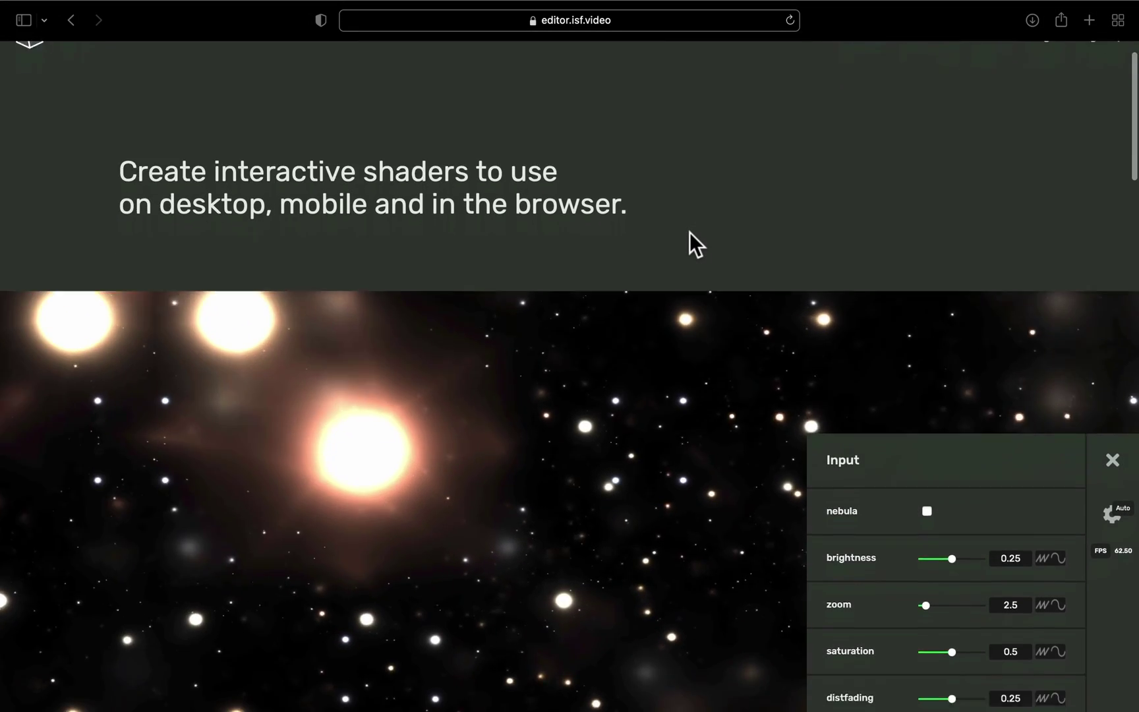
scroll(689, 232, down, 15)
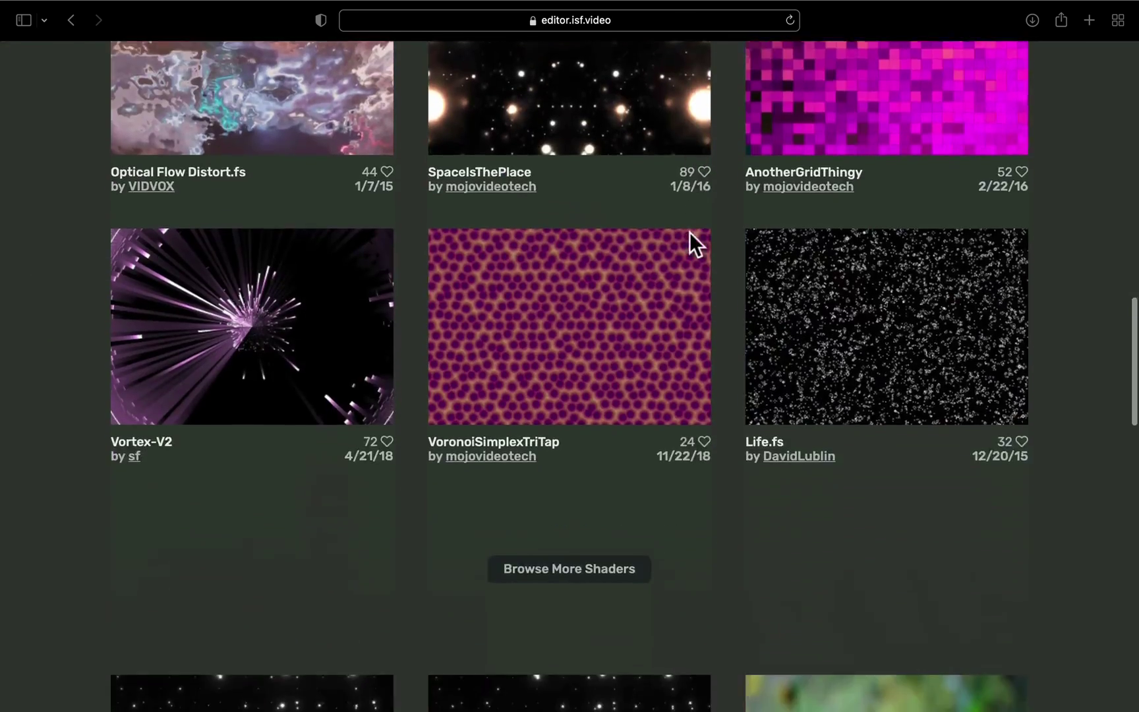
scroll(689, 232, down, 3)
click(583, 443)
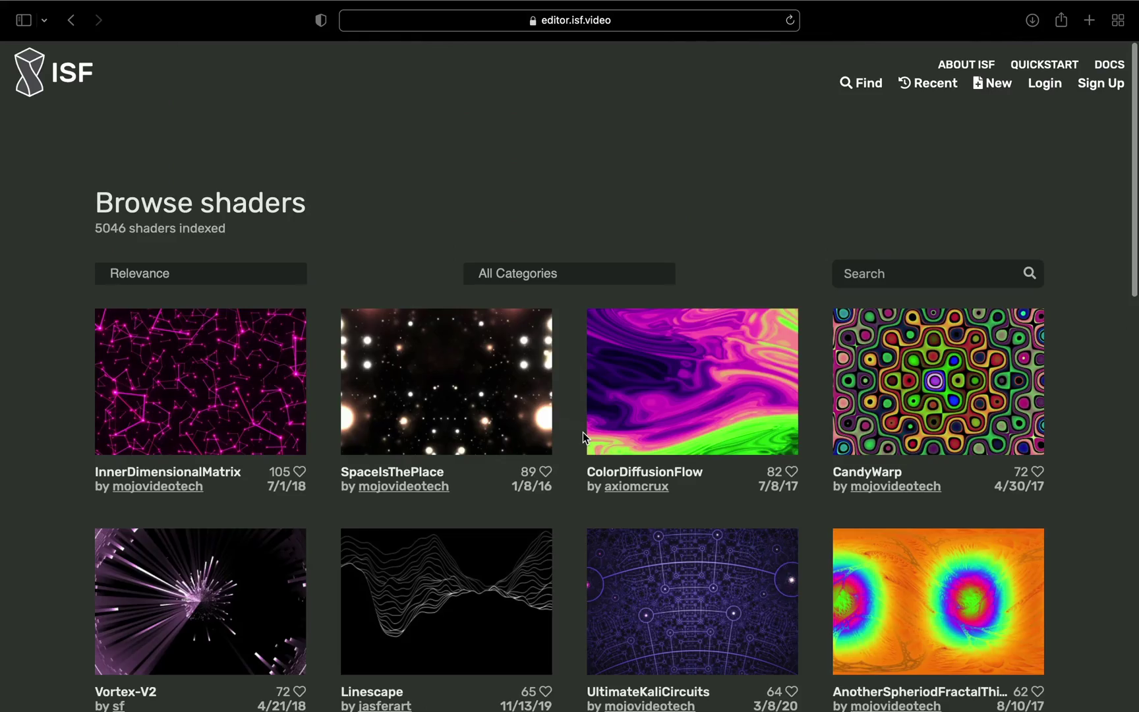
scroll(583, 431, down, 5)
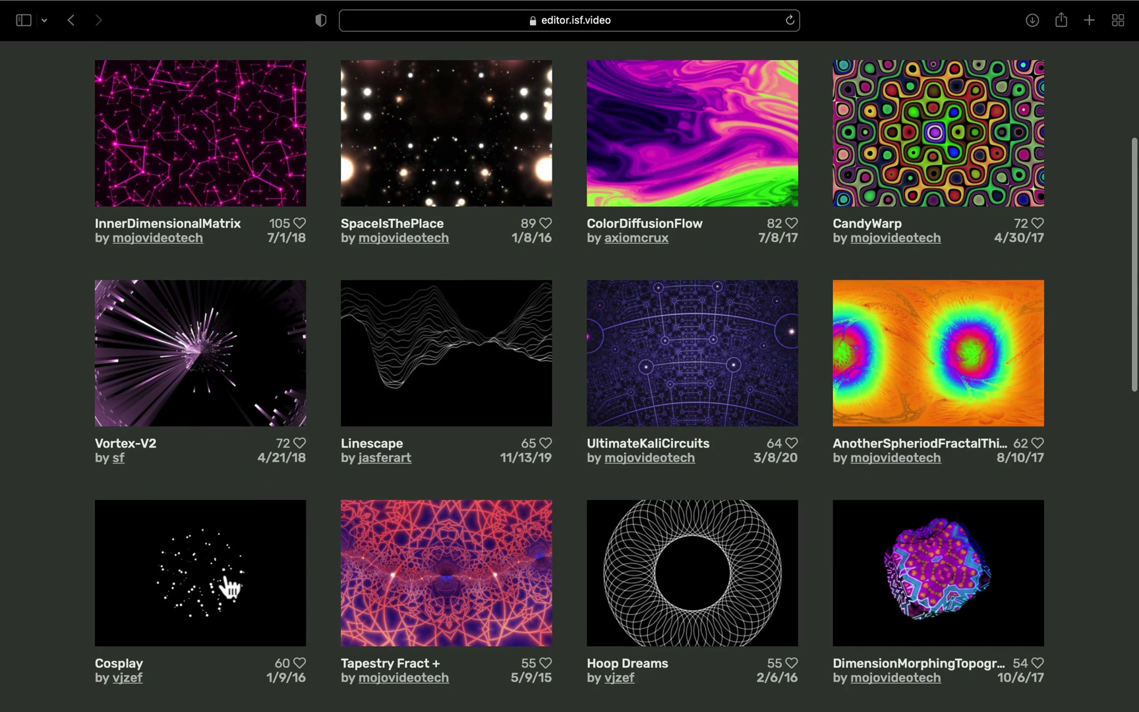
click(227, 579)
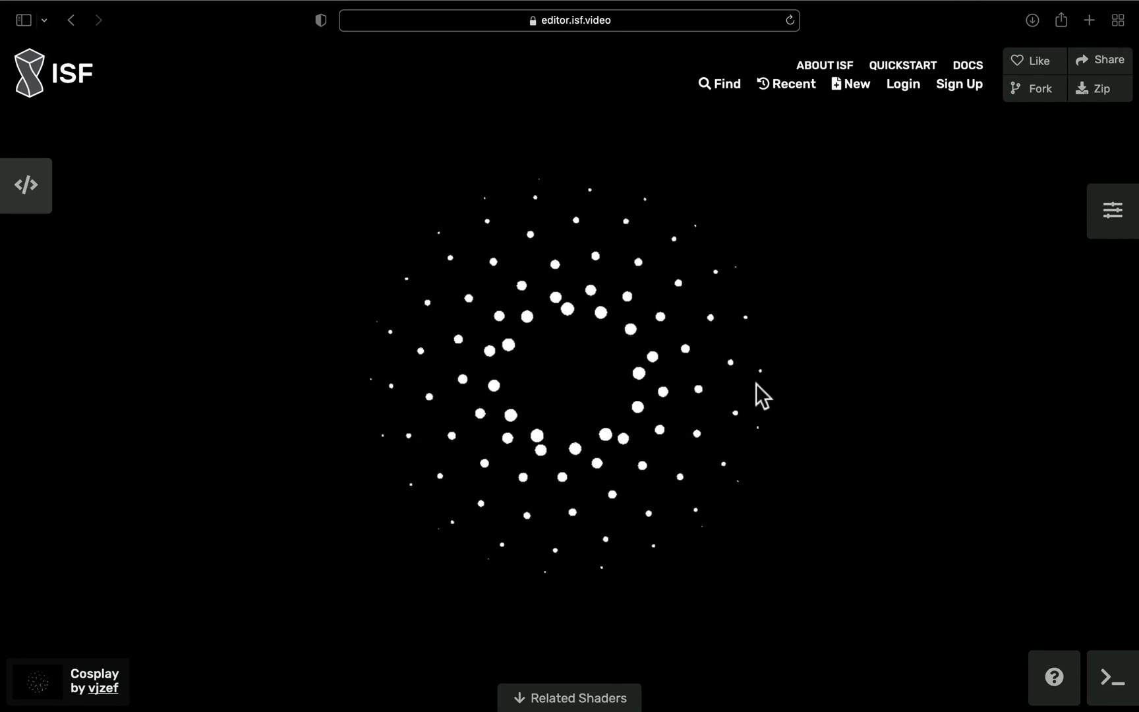
Set Cosplay's dotSize to 0.028, speed to 0.019 and pos to 0.4, 0.38.
click(1110, 235)
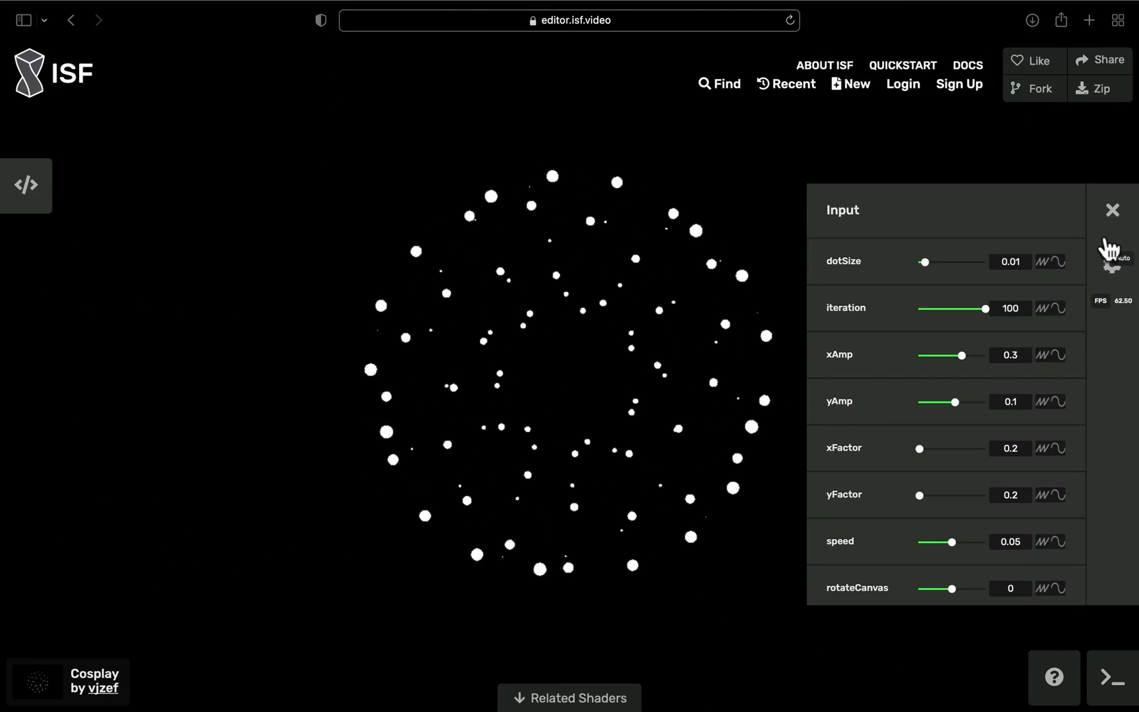
drag(928, 262, 936, 265)
scroll(936, 264, down, 1)
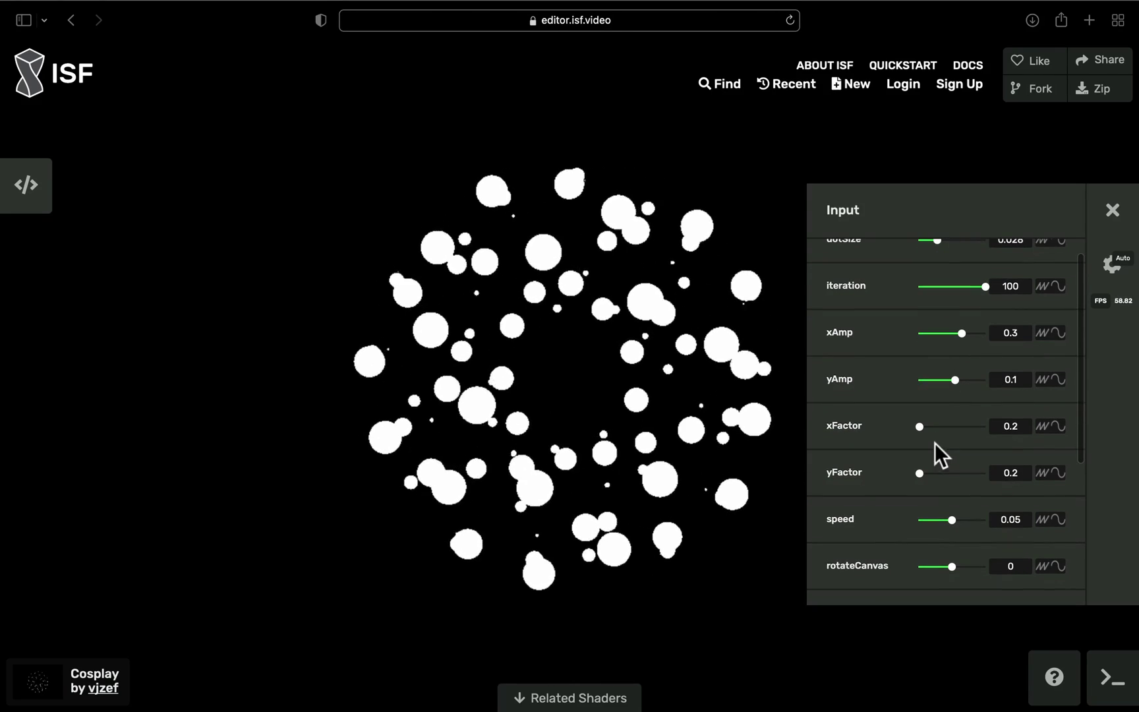
drag(951, 519, 932, 519)
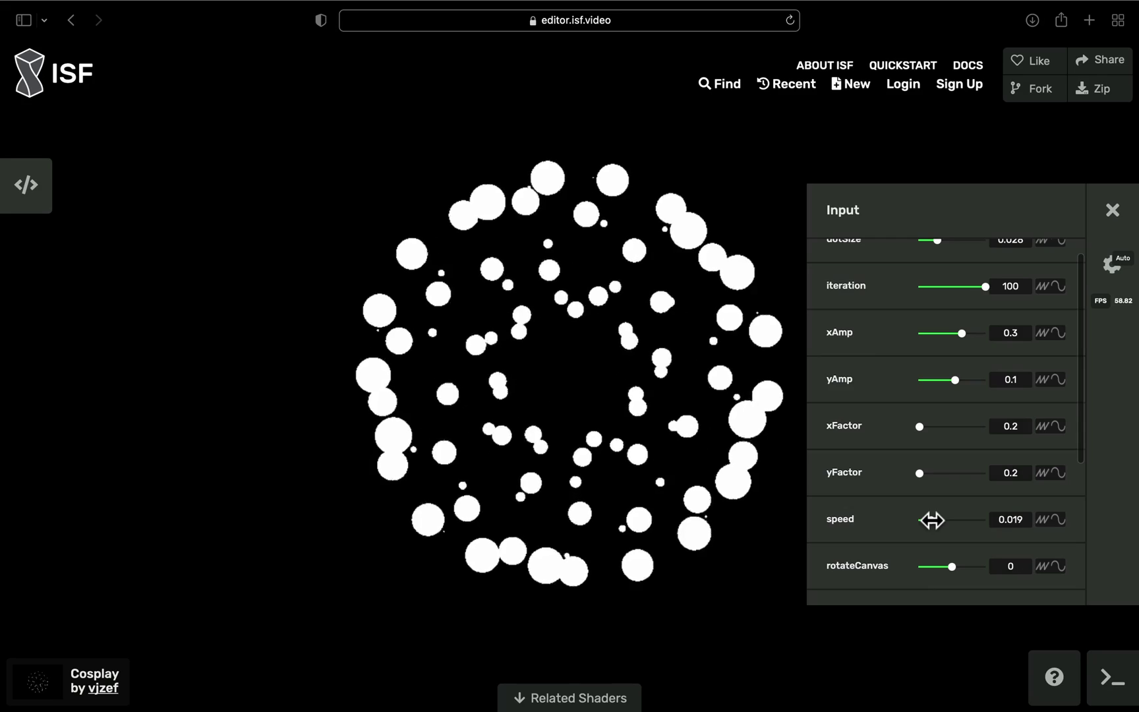
scroll(967, 467, down, 5)
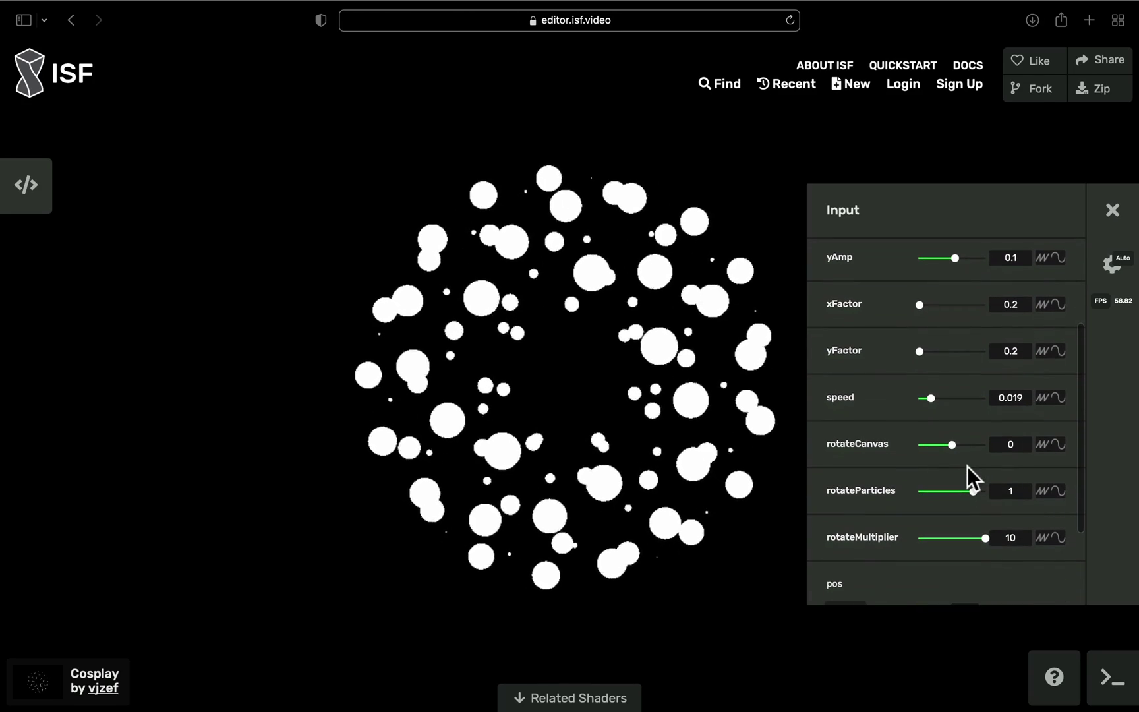
scroll(967, 467, down, 4)
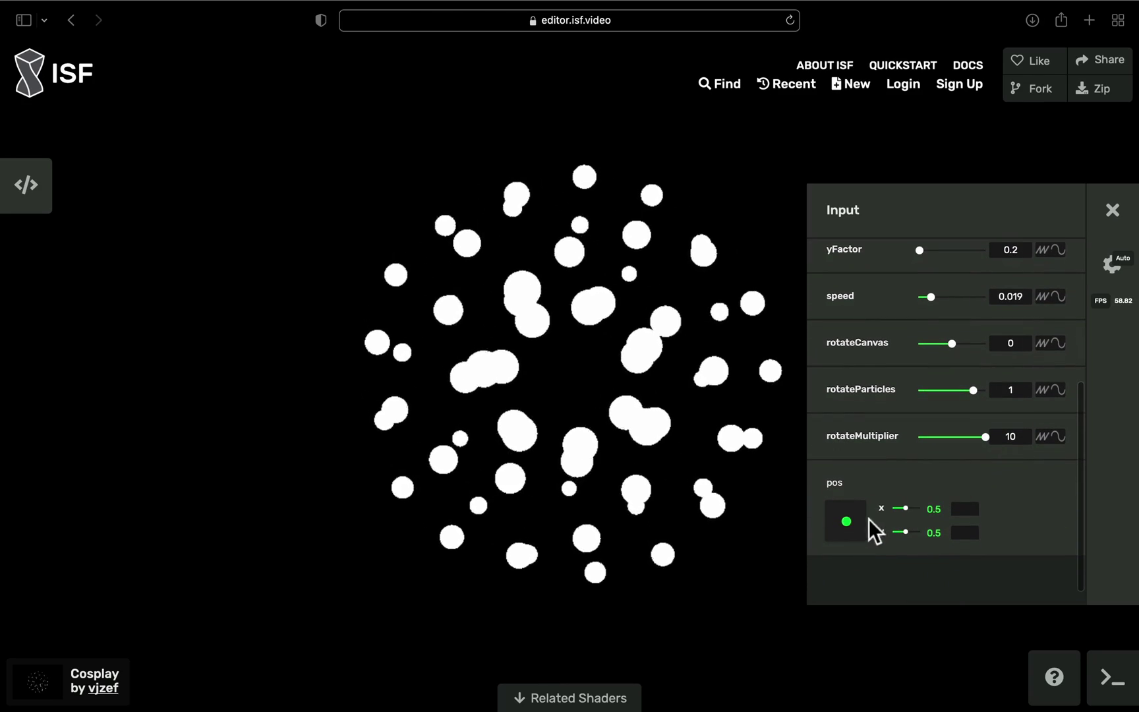
drag(847, 524, 844, 522)
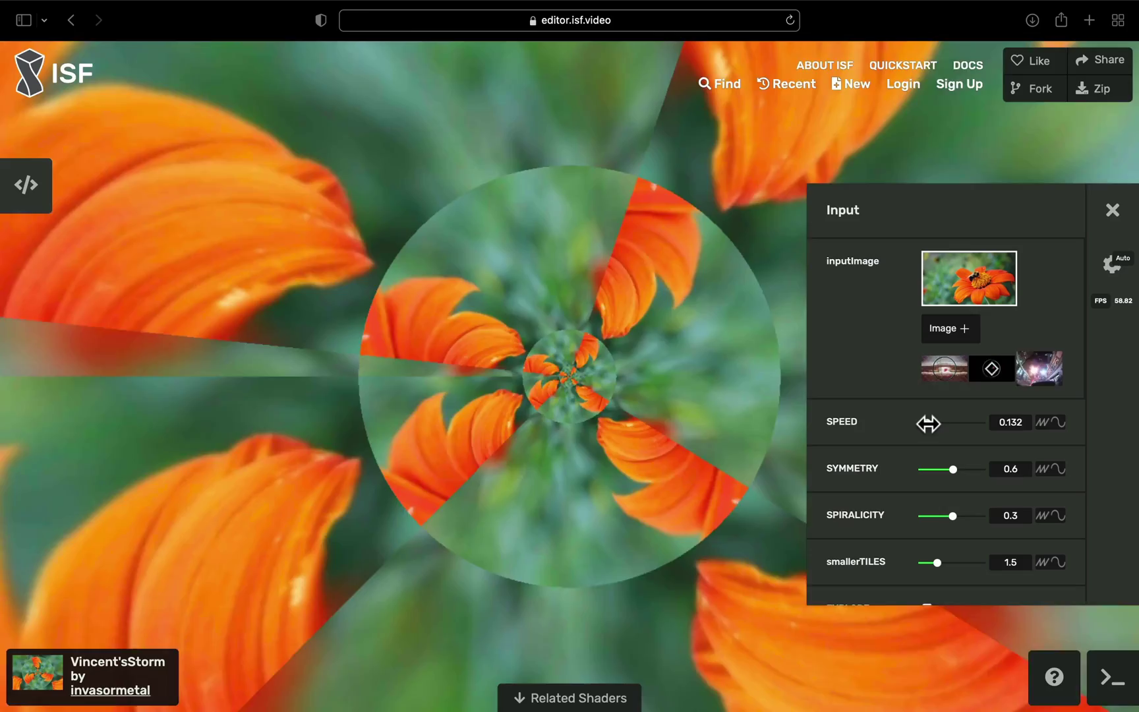
Try the kaleidoscope's SPEED at 0.026 and 0.707, then download Cosplay as a zip.
drag(928, 424, 920, 423)
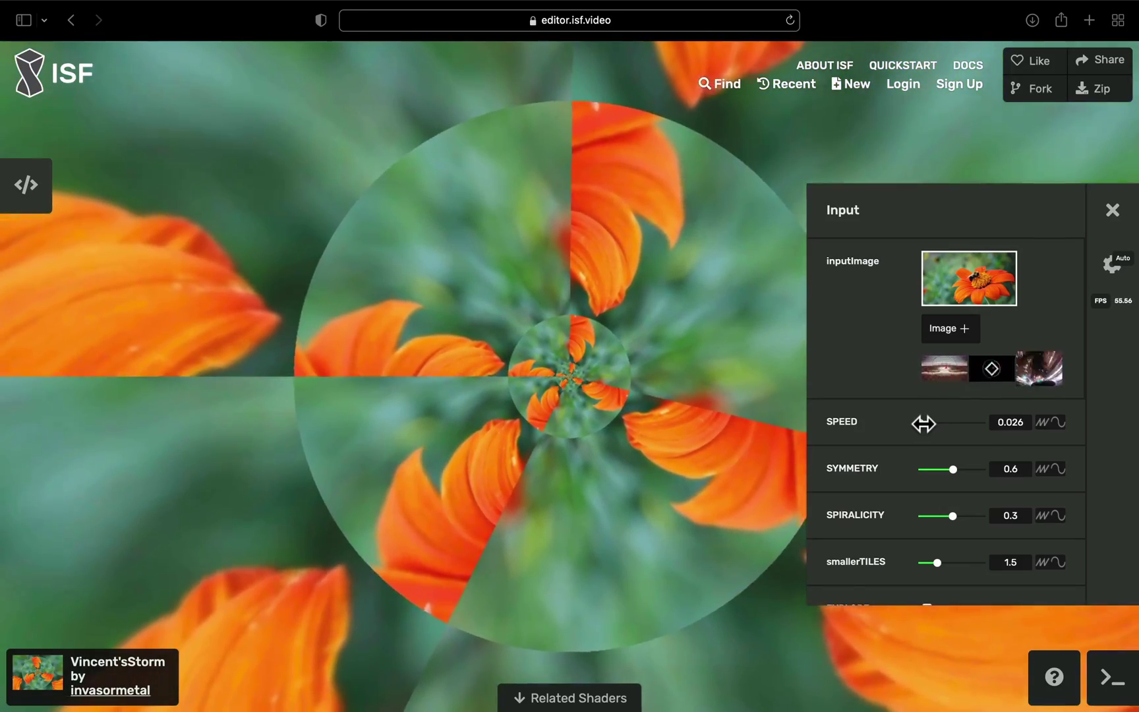
drag(923, 424, 966, 425)
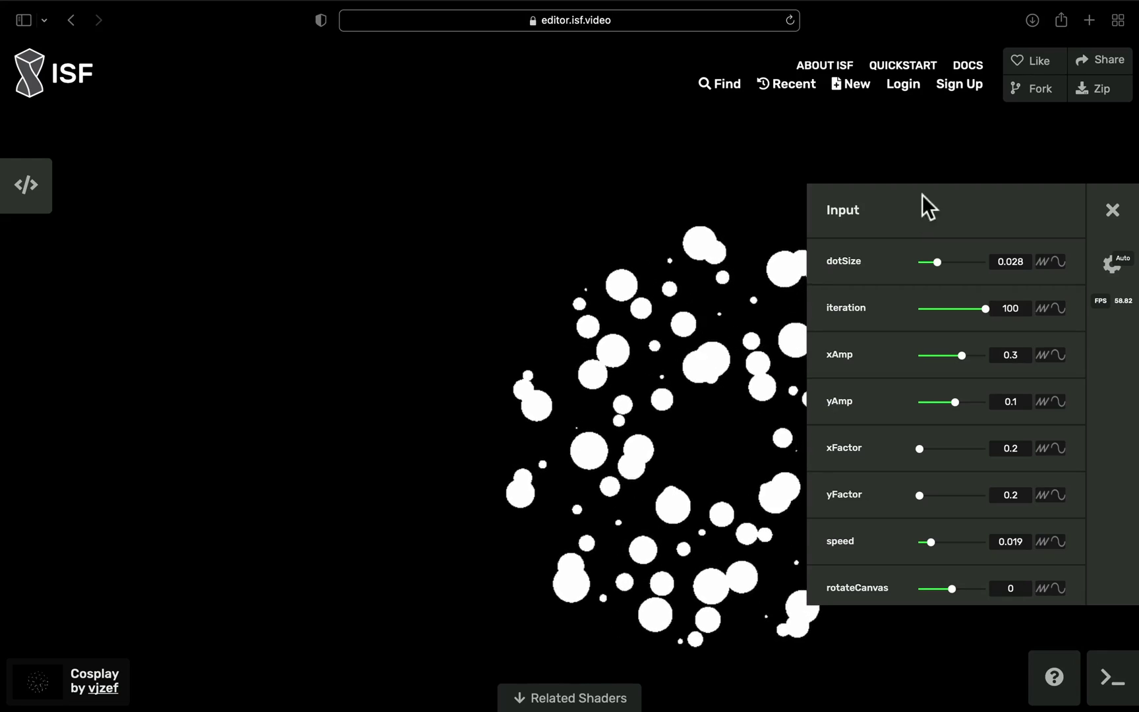
click(1093, 89)
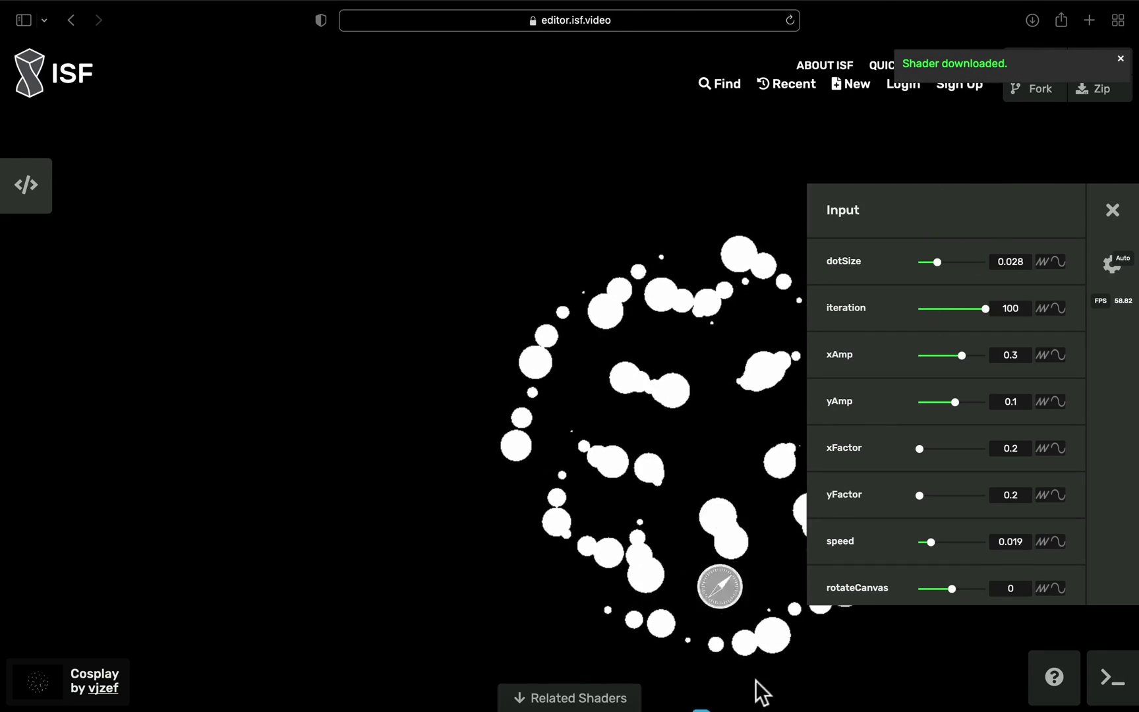
Extract the Cosplay archive, preview Cosplay.fs and Cosplay.vs, and move Cosplay.fs into Downloads.
click(715, 675)
click(722, 617)
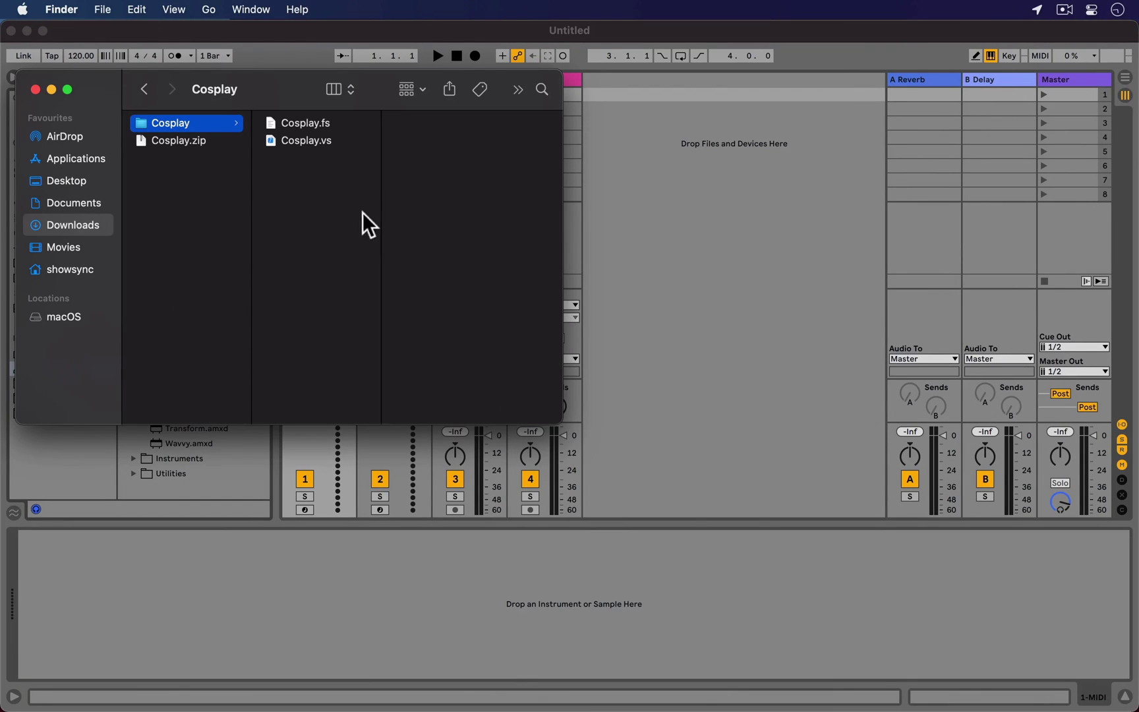
click(306, 128)
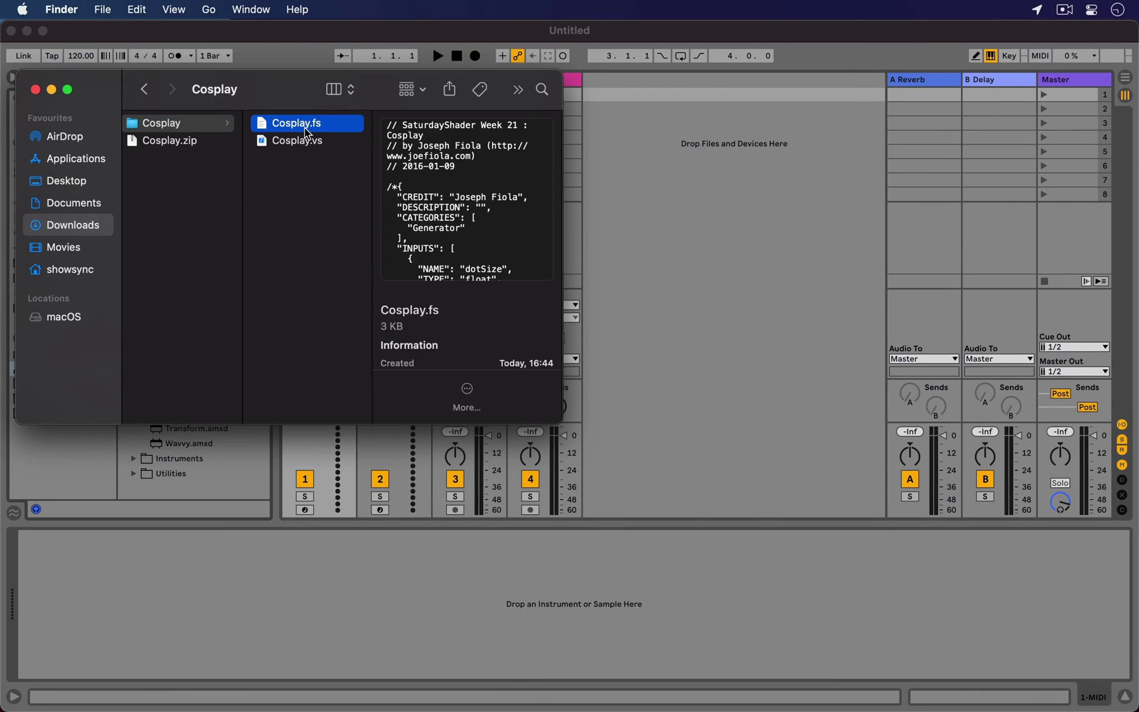
click(307, 143)
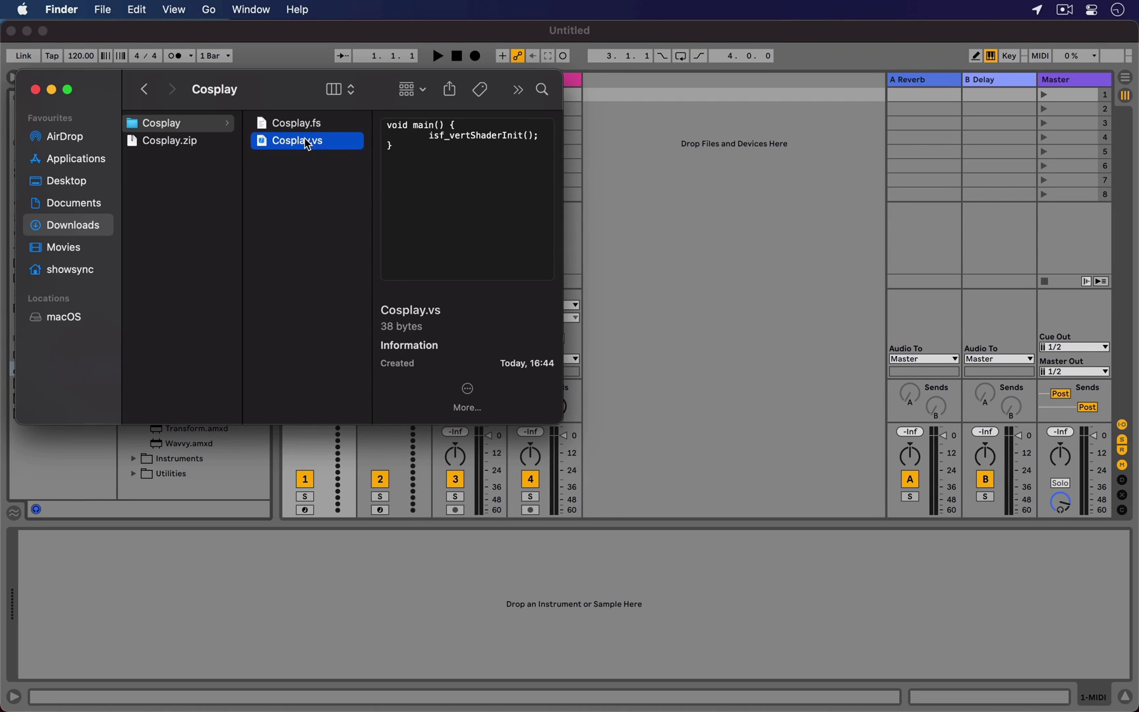
drag(303, 123, 197, 202)
Trash Cosplay.zip and the extracted Cosplay folder from Downloads.
click(190, 164)
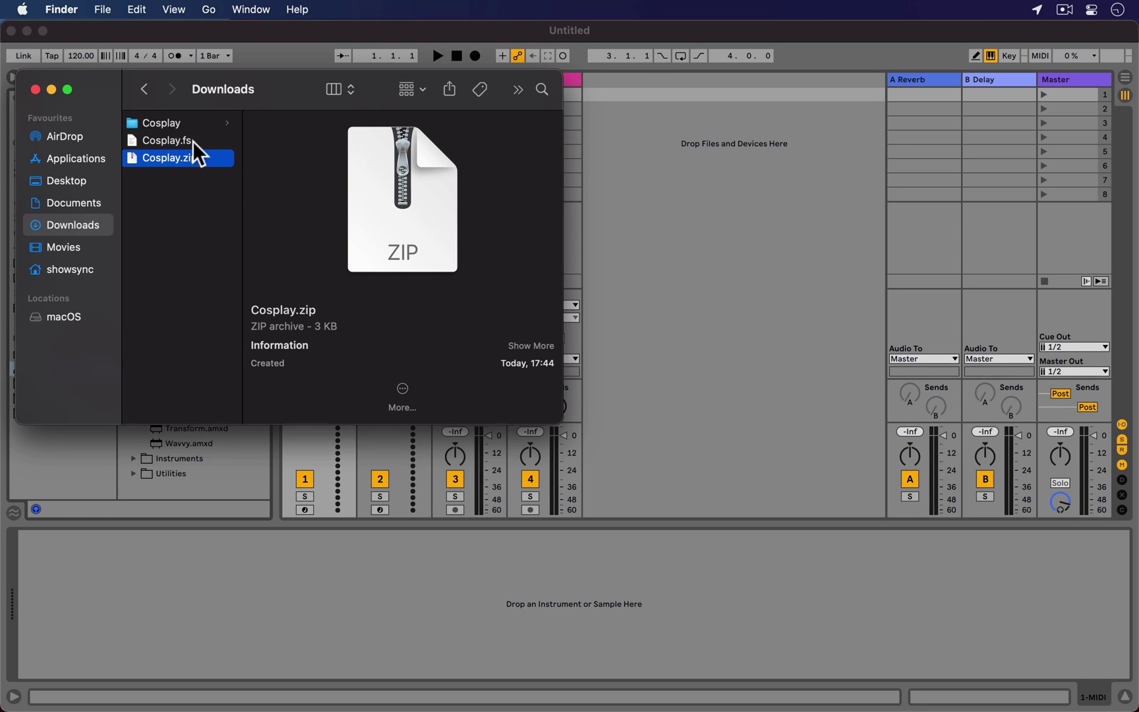
super+click(193, 123)
key(super+BackSpace)
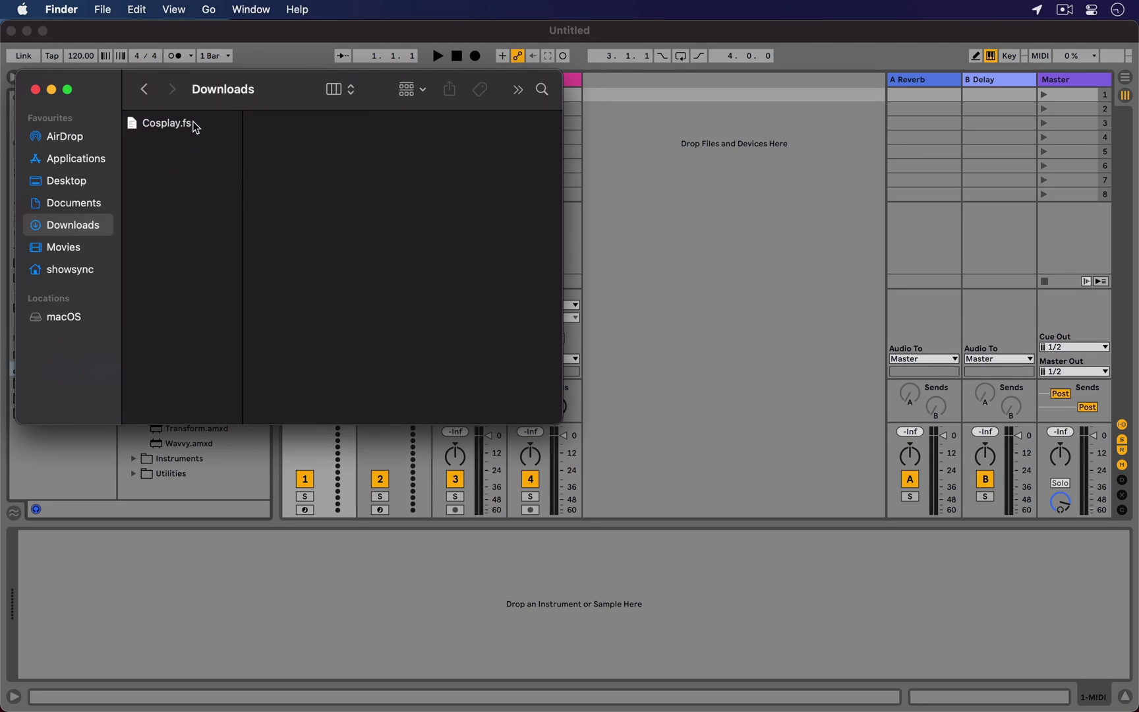
Chain ISFLoader, Transform and a second ISFLoader on the 3 Audio track.
click(303, 558)
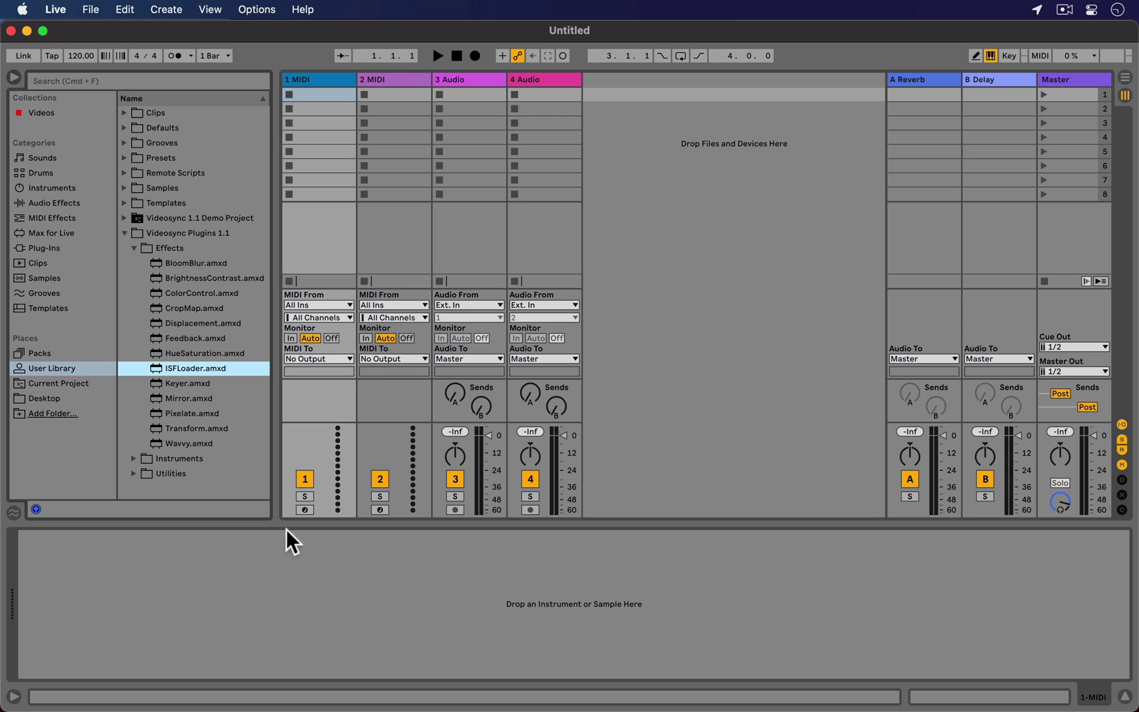
drag(196, 368, 453, 247)
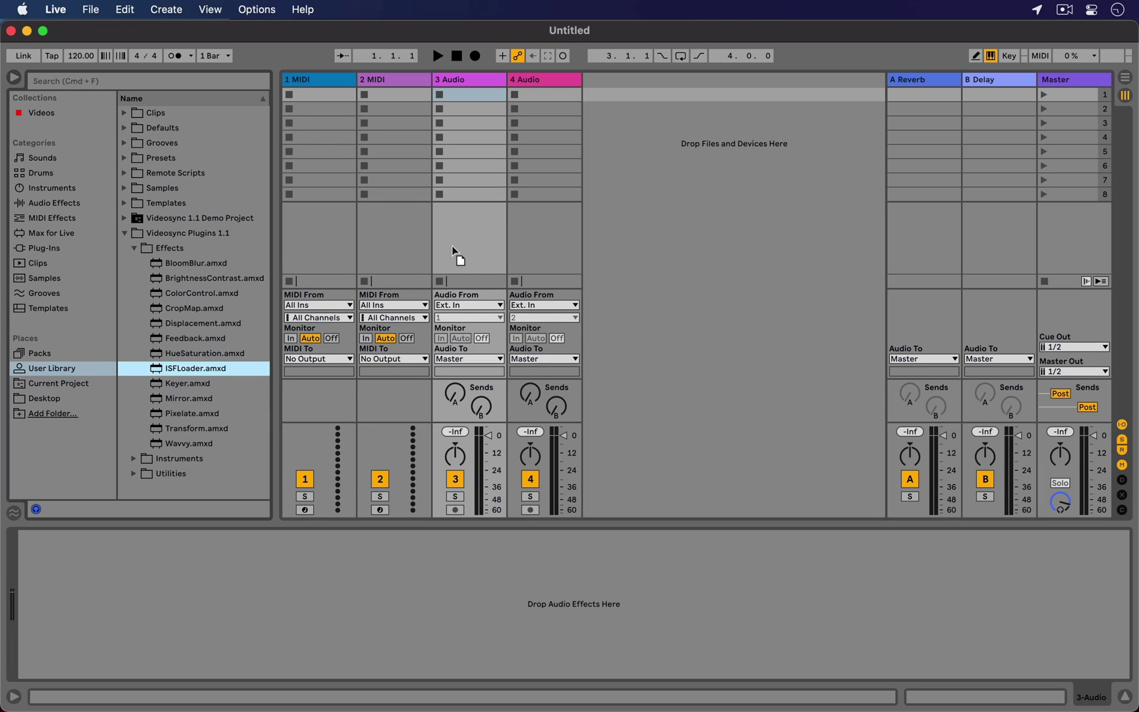
drag(452, 246, 451, 246)
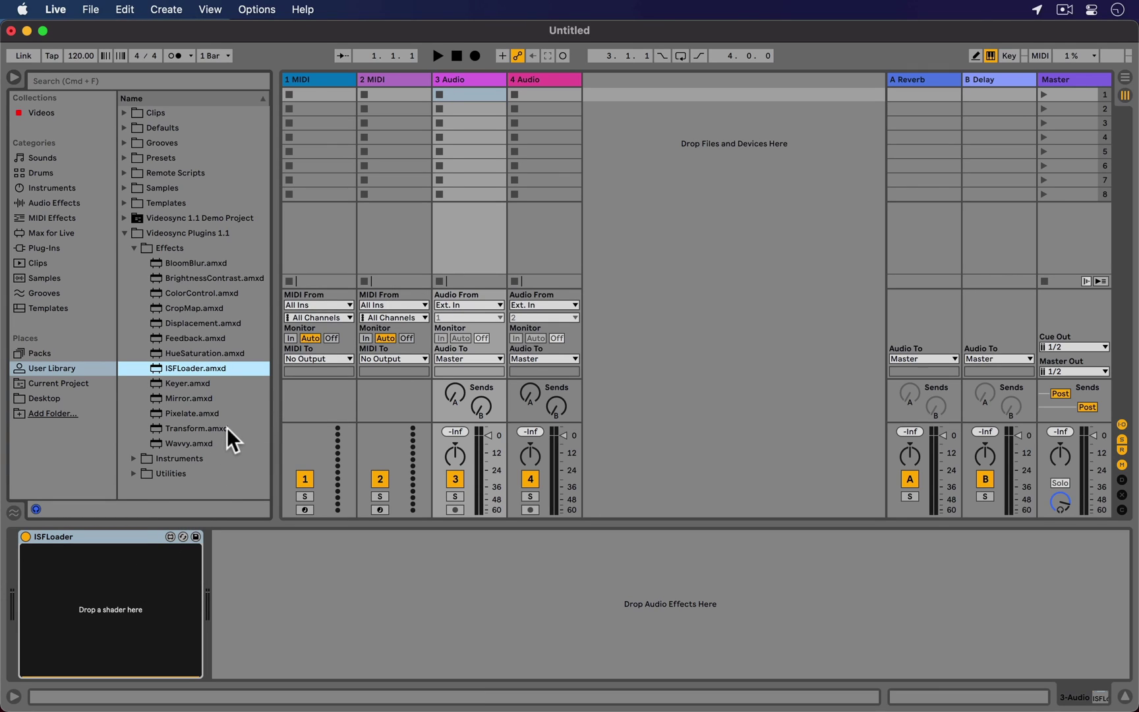
drag(227, 427, 259, 586)
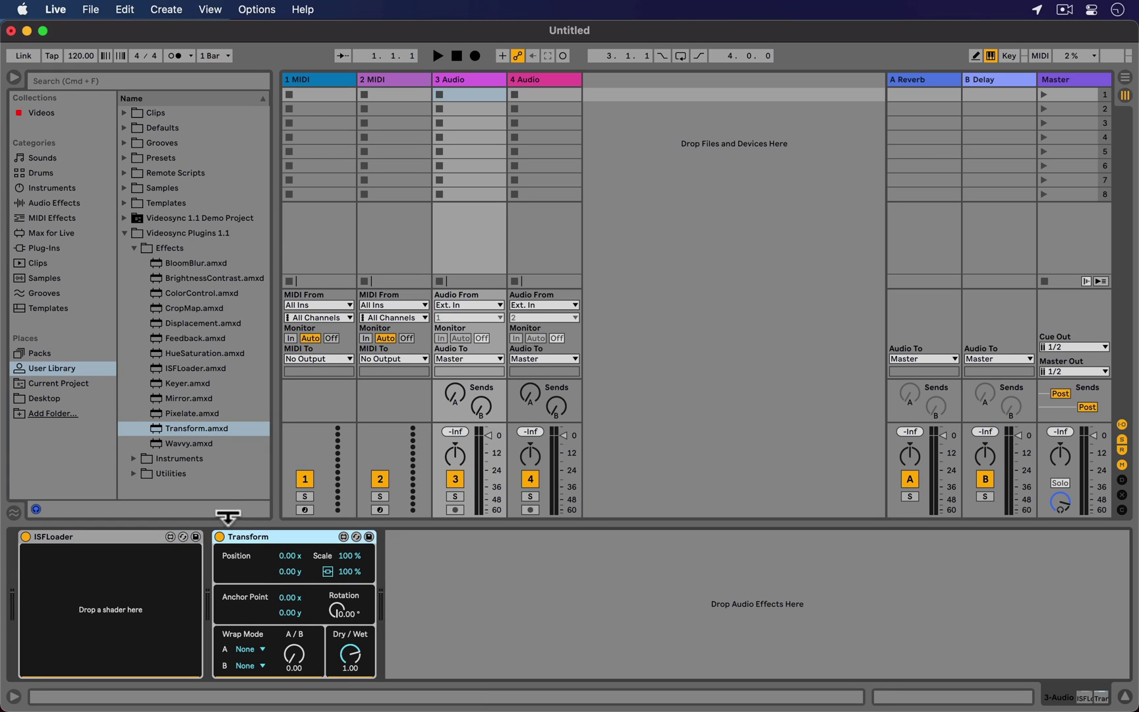
drag(191, 370, 435, 587)
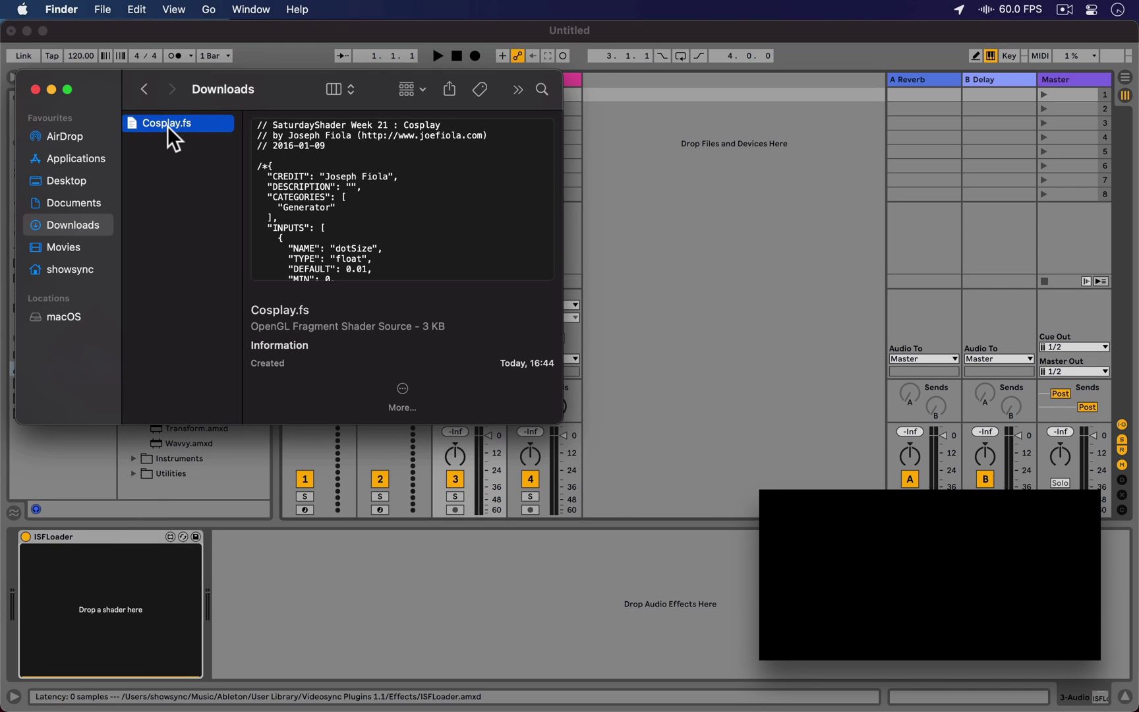
Drop Cosplay.fs from Downloads onto ISFLoader's shader drop area.
drag(167, 125, 106, 613)
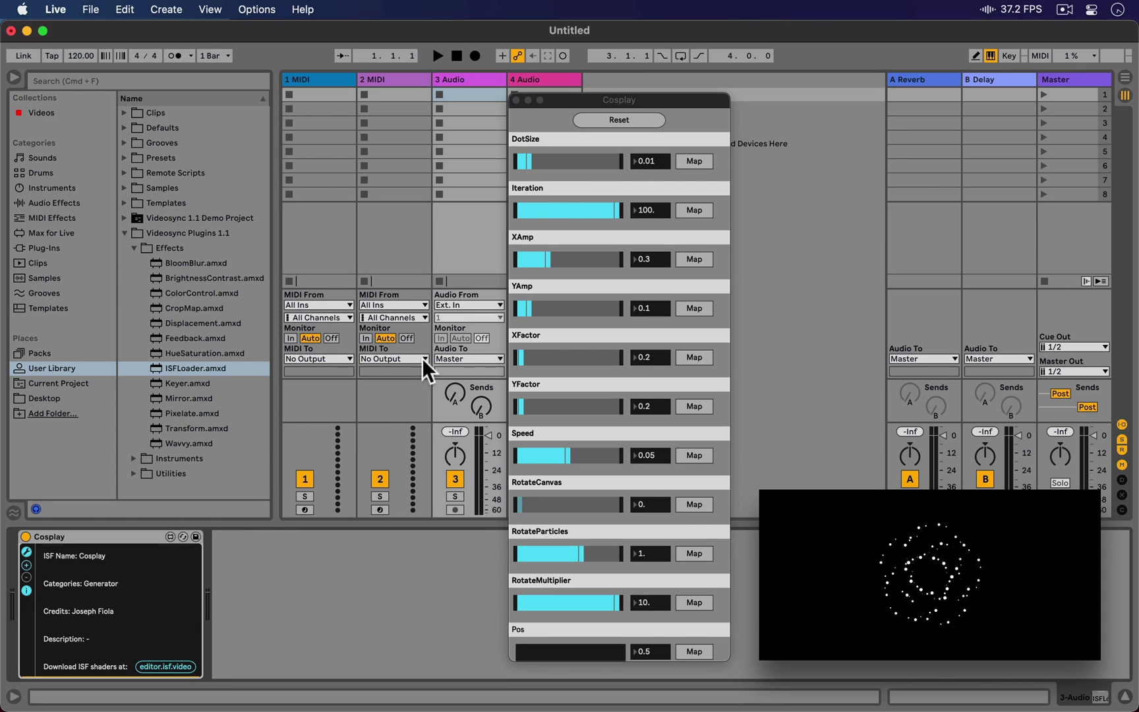
Try DotSize and YAmp, reset the Cosplay parameters, then set Pos to 0.1811, 0.8819.
drag(528, 161, 563, 160)
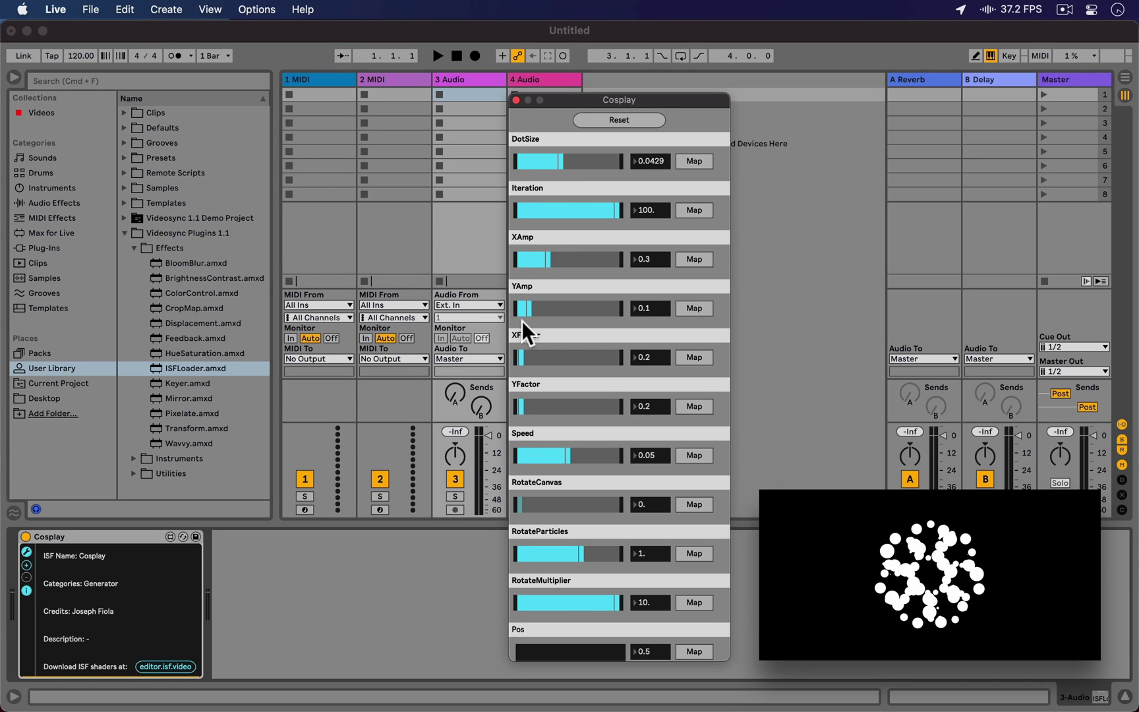
drag(526, 307, 543, 308)
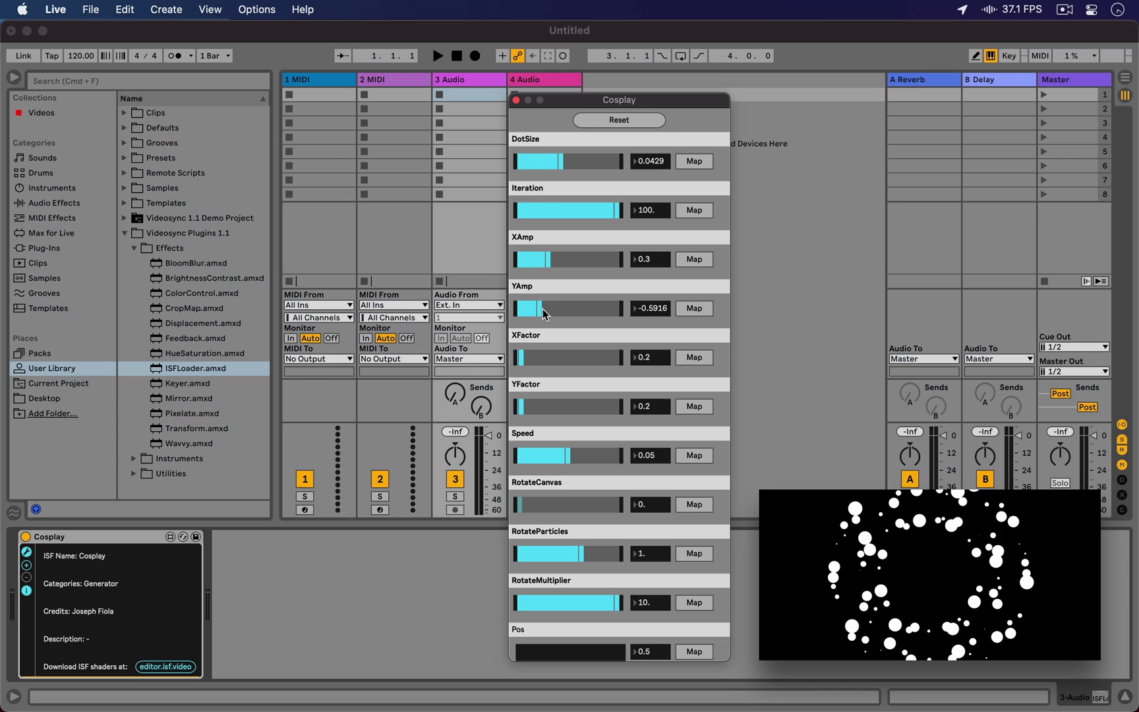
click(616, 119)
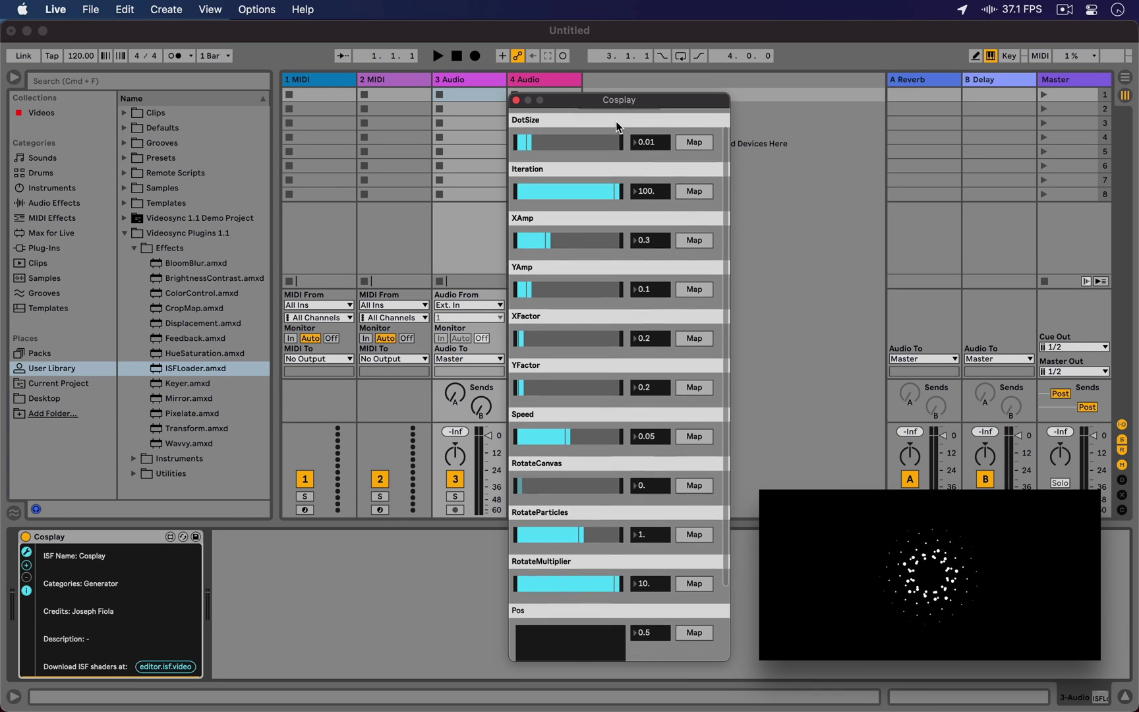
scroll(618, 125, down, 3)
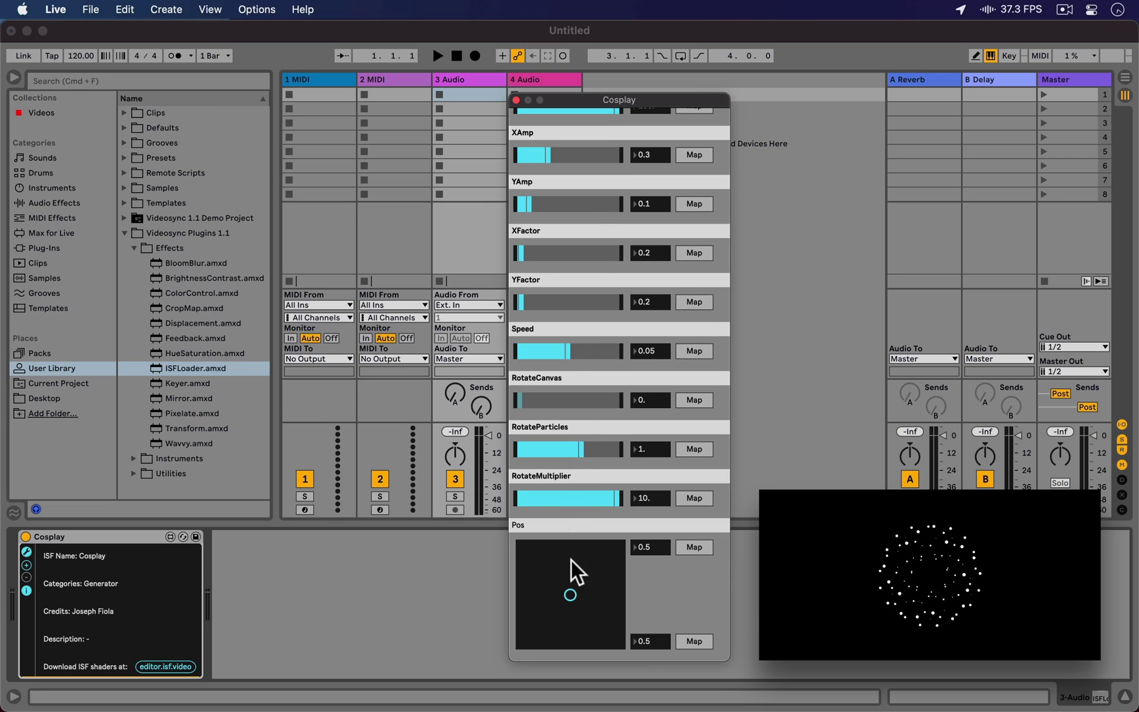
drag(570, 594, 540, 558)
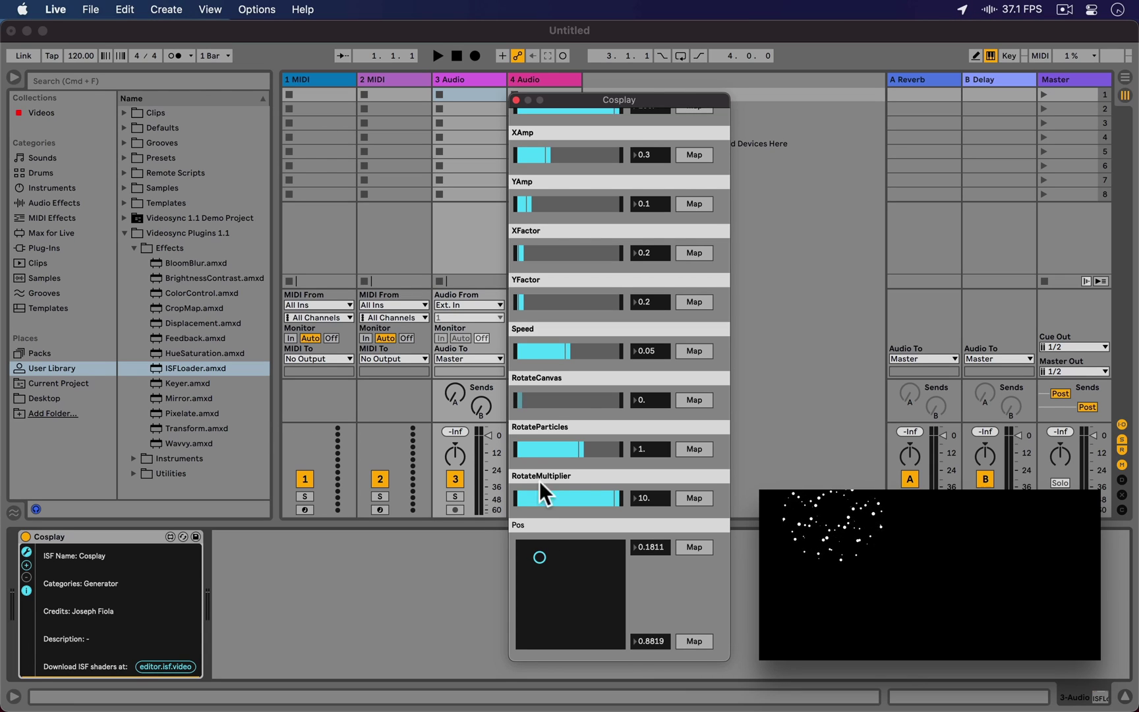
Set RotateCanvas to -0.1325, recentre Pos, and map Pos X, Pos Y, Speed, RotateCanvas to dials.
drag(535, 400, 568, 400)
click(584, 597)
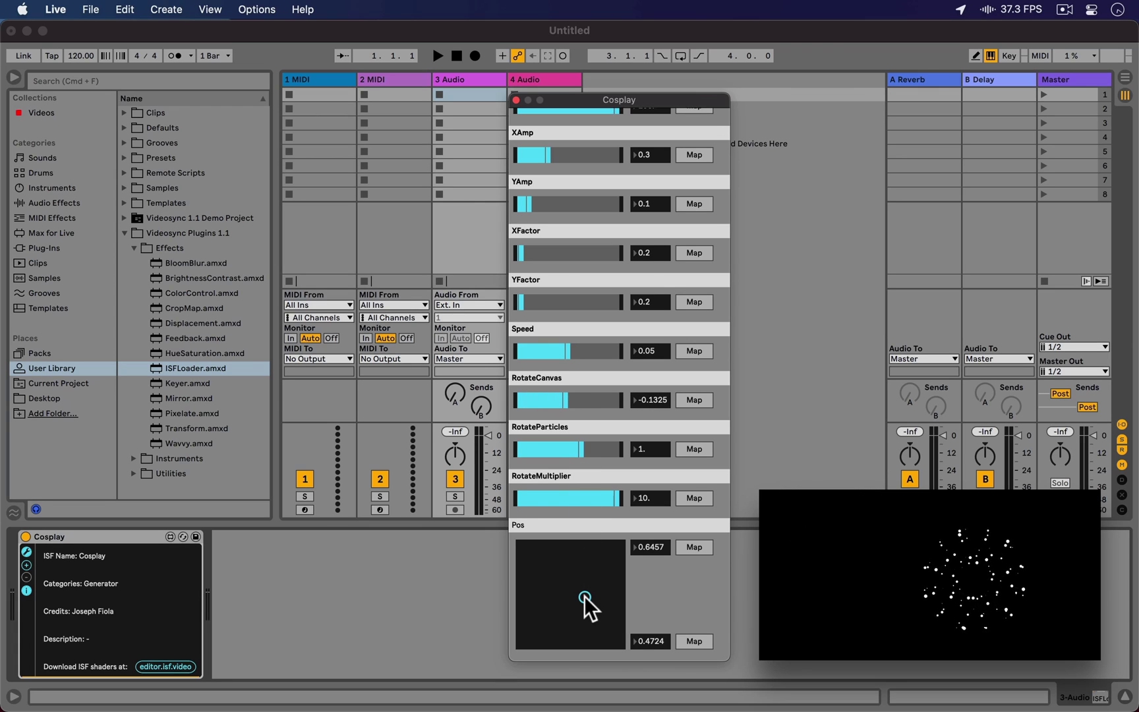
click(693, 547)
click(694, 641)
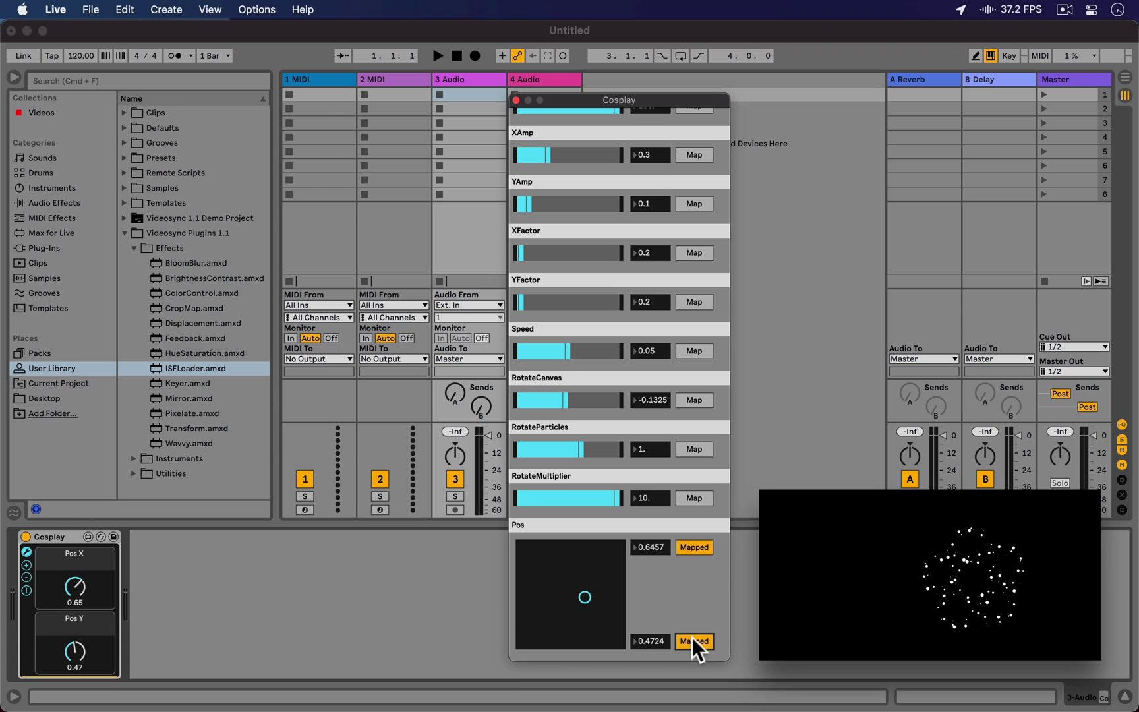
click(692, 351)
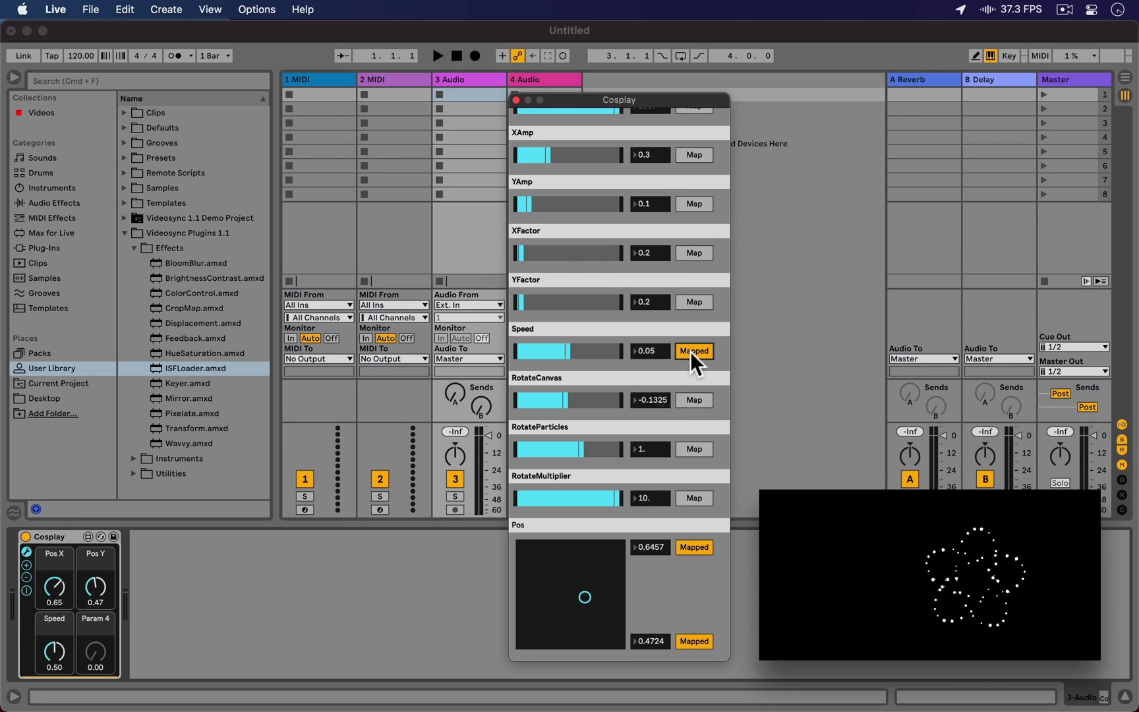
click(694, 400)
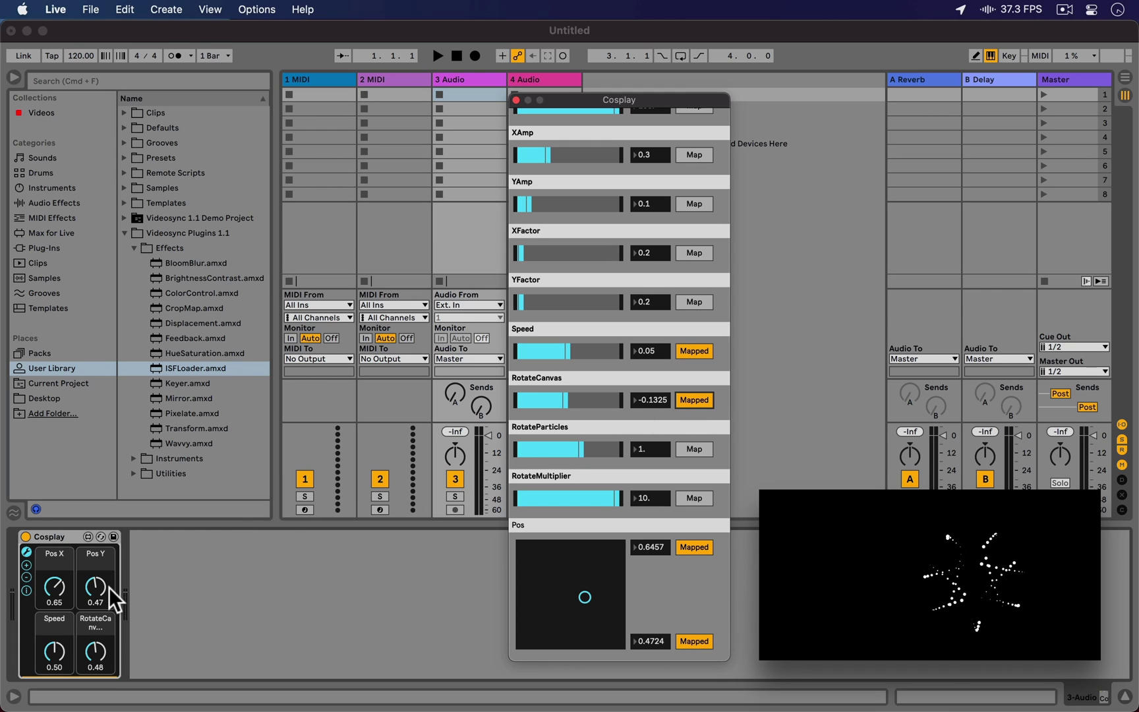
Show the Pos X dial's automation in Arrangement view and close the Cosplay parameter window.
right_click(57, 593)
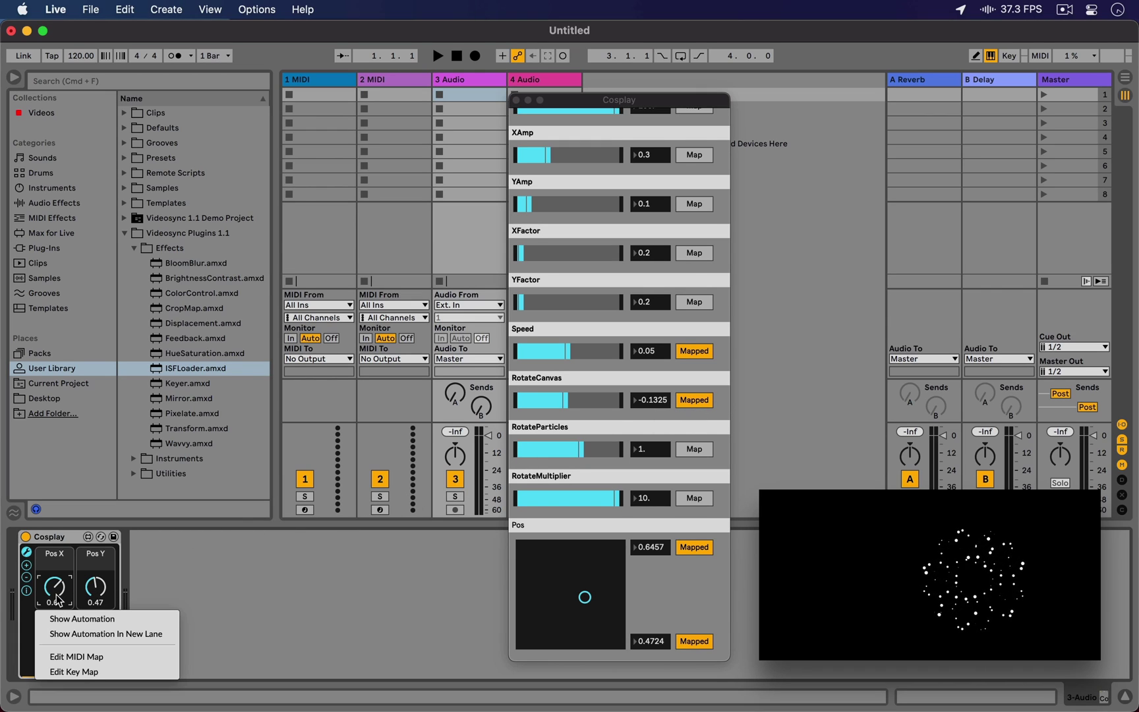
click(60, 619)
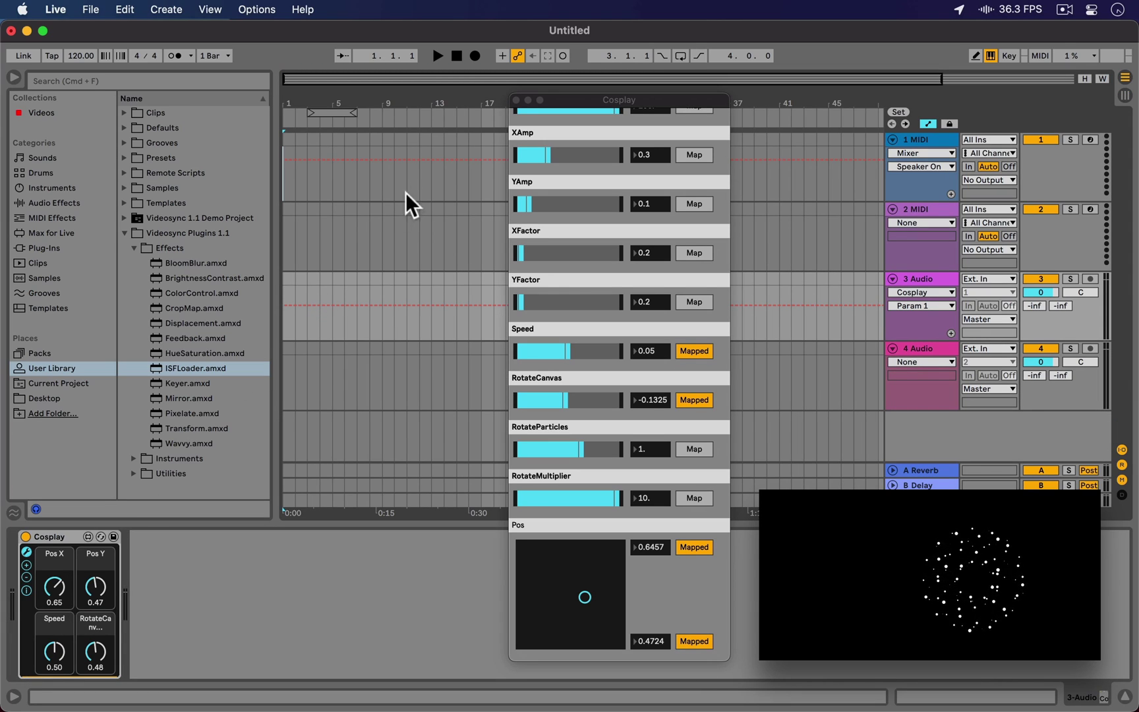
click(514, 99)
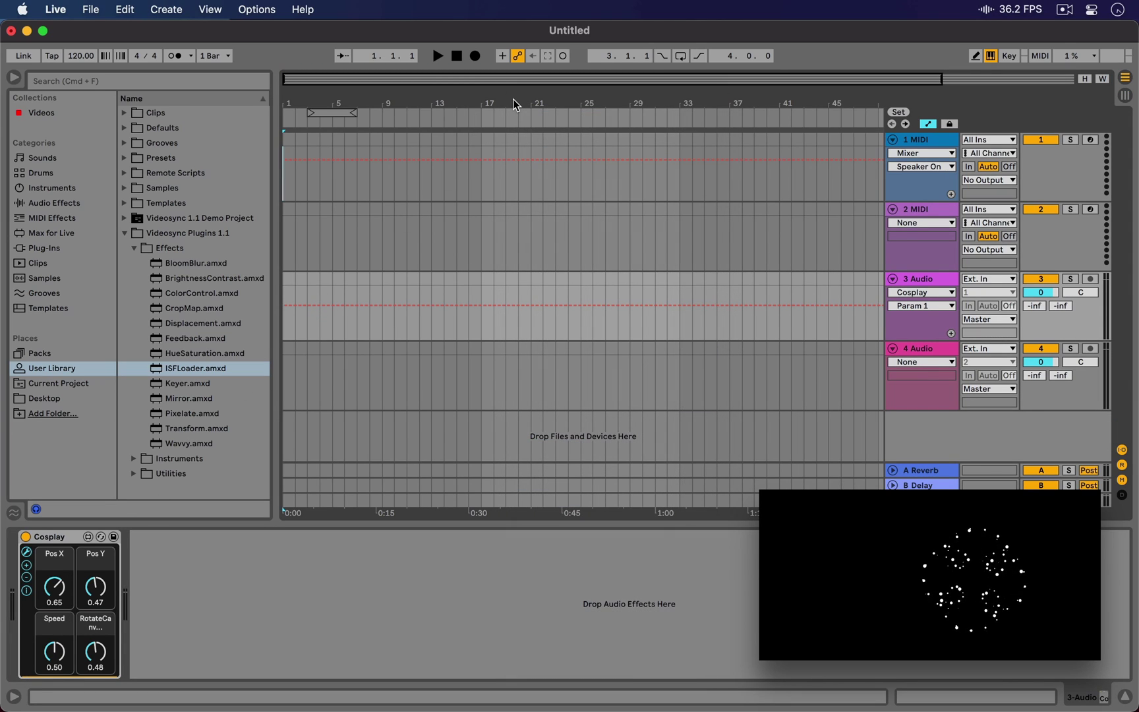